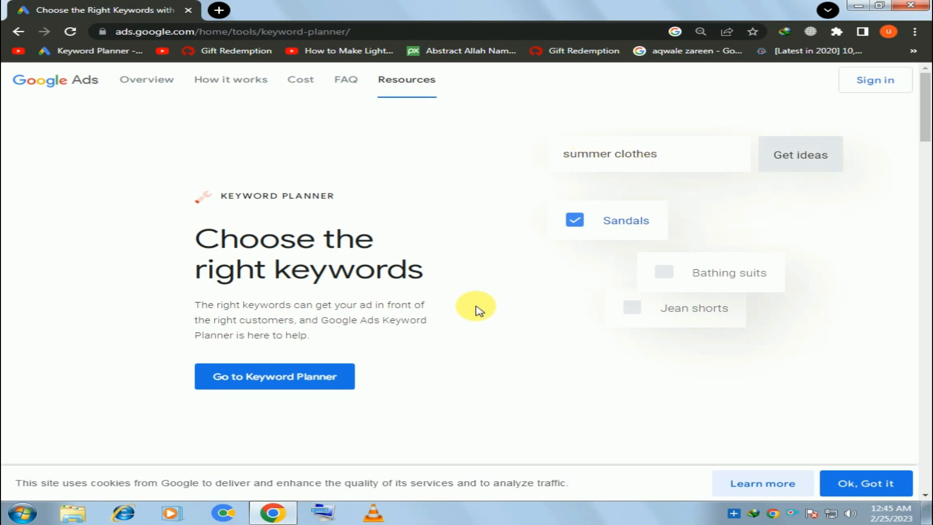
Step: Discover new keywords in Keyword Planner for "how to start online earning" and dismiss the Refine keywords panel and account protection notice
click(328, 379)
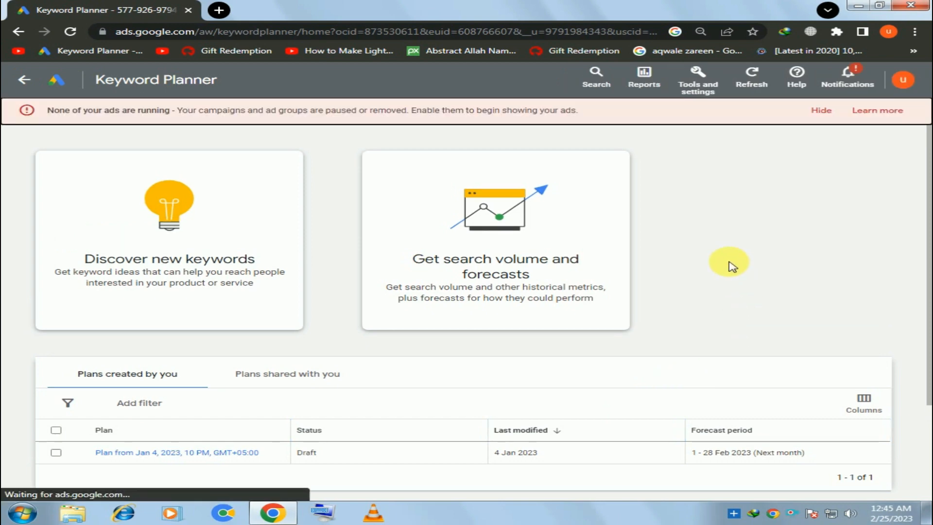
click(233, 274)
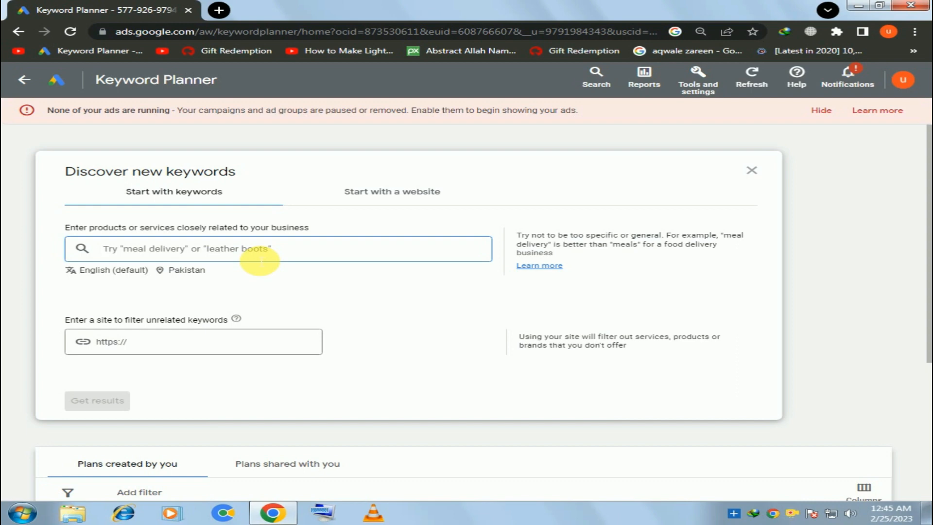
text(how to start online earning)
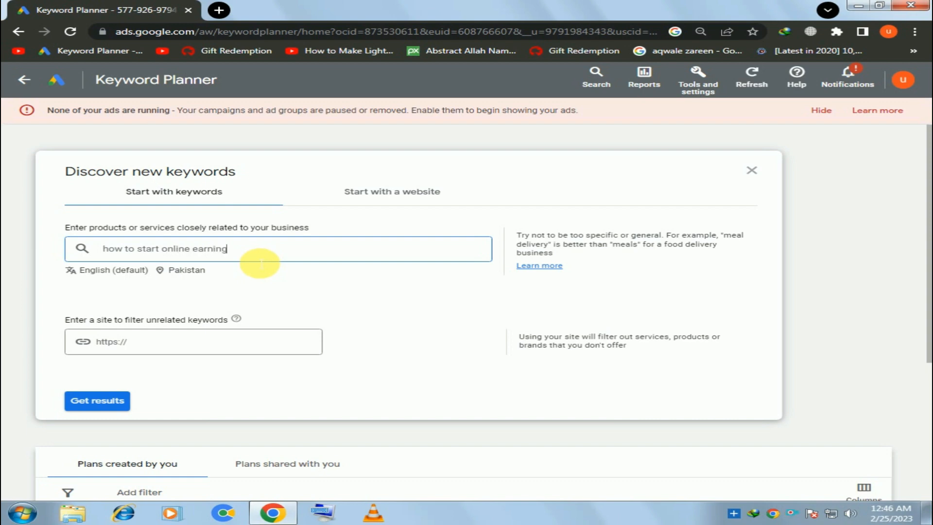
key(Return)
click(121, 400)
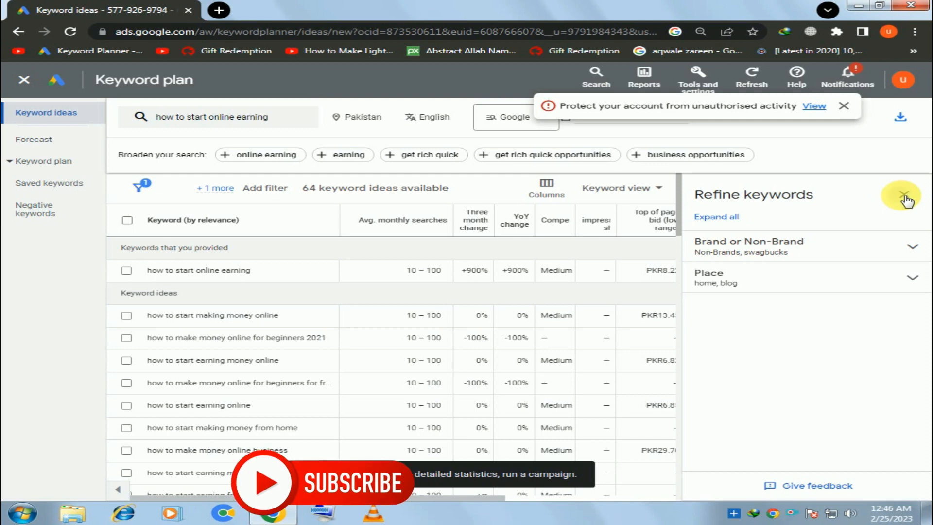
click(904, 197)
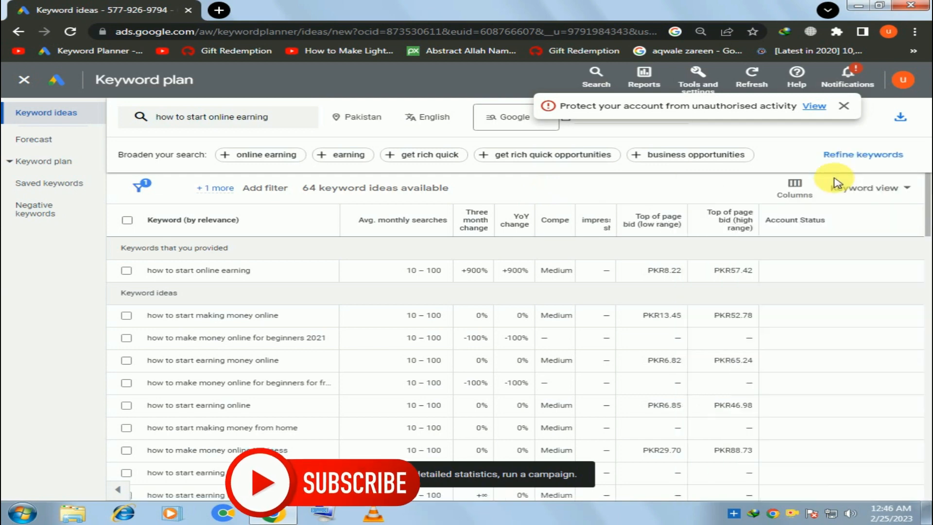
click(848, 109)
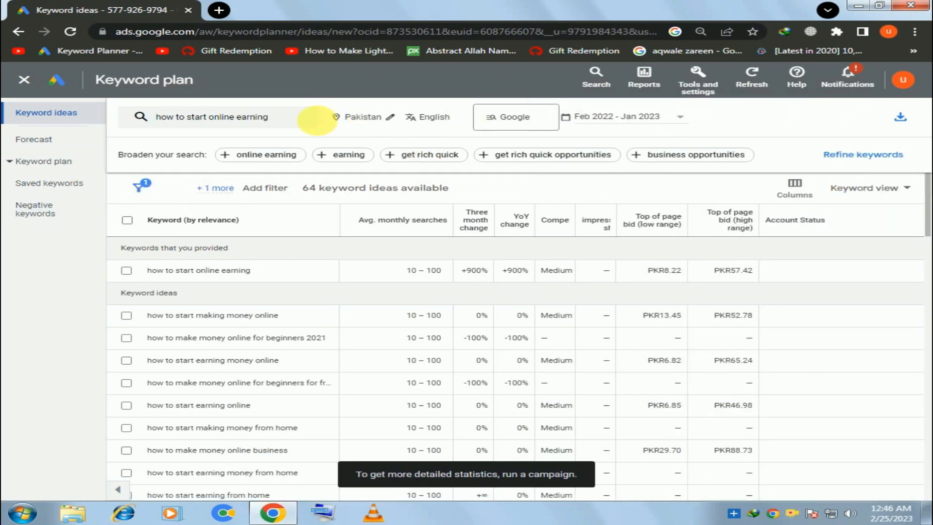
Step: Remove India from the keyword plan's targeted locations, keep Pakistan, and save the location setting
click(371, 126)
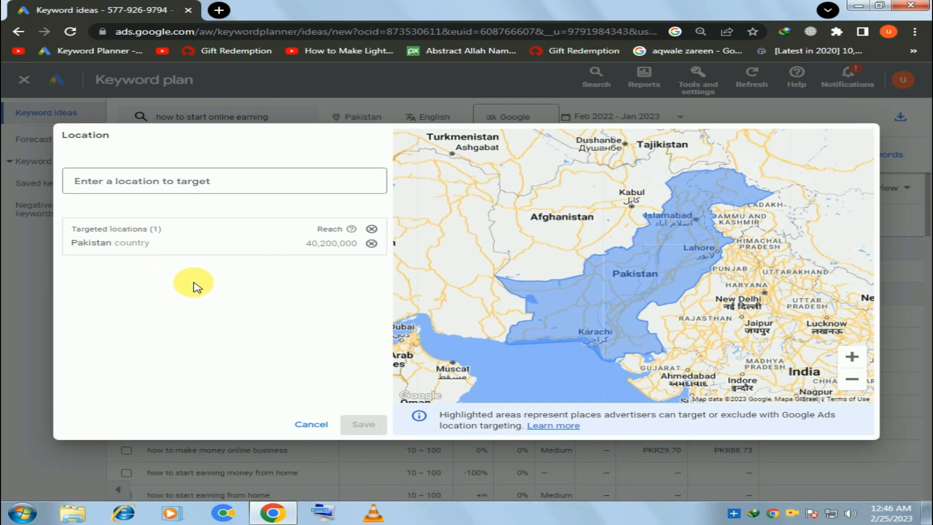
click(193, 181)
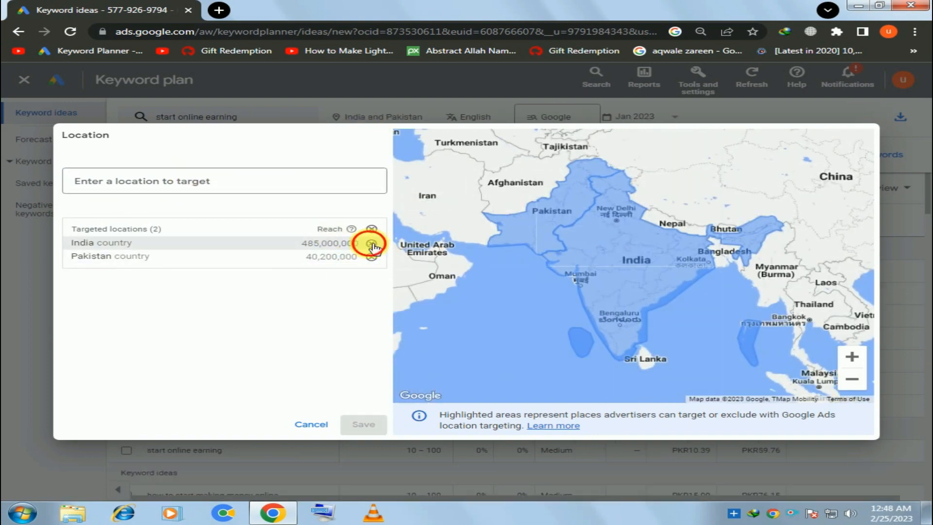
click(371, 245)
click(362, 424)
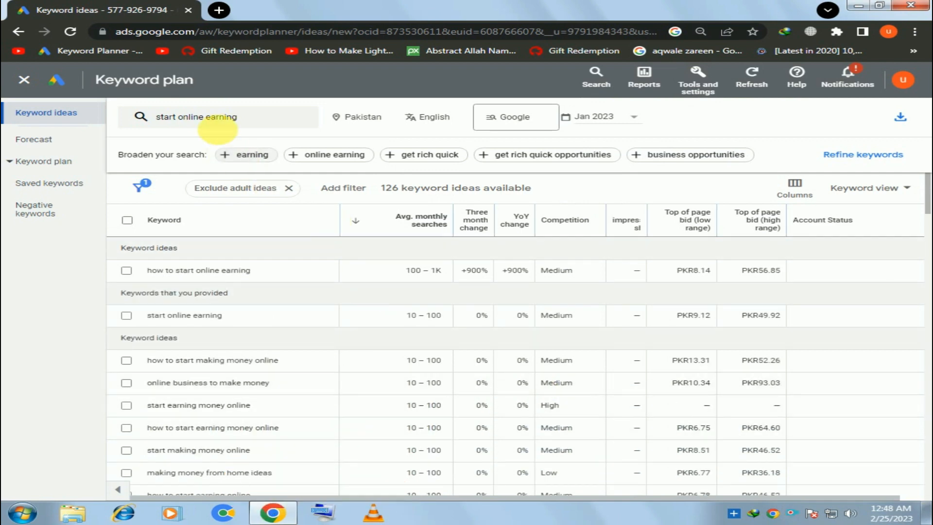
Step: Replace the searched keyword with "google keyword planner" and get its keyword ideas
click(219, 119)
click(273, 172)
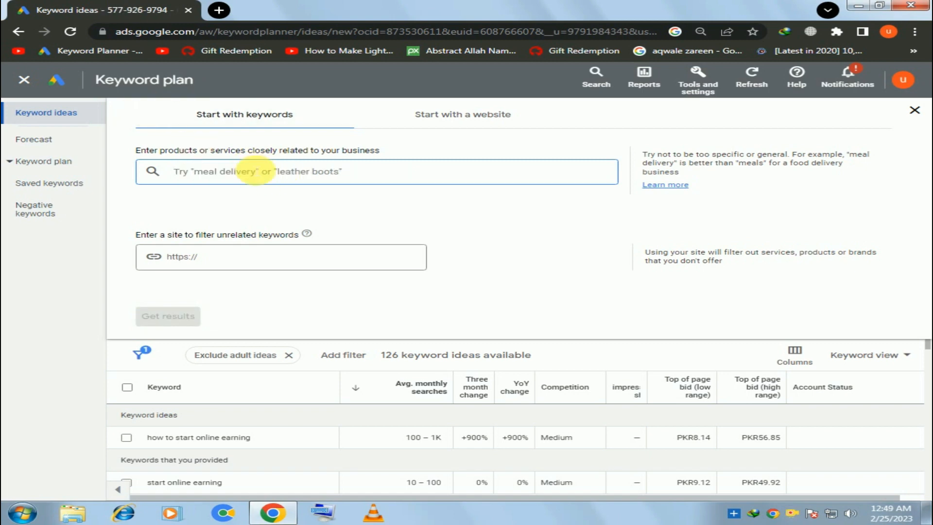
text(god)
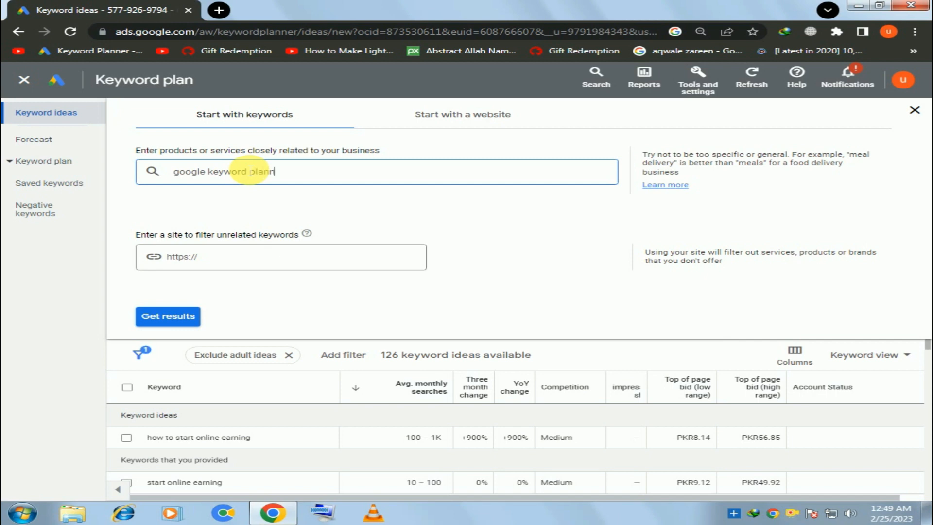
key(Return)
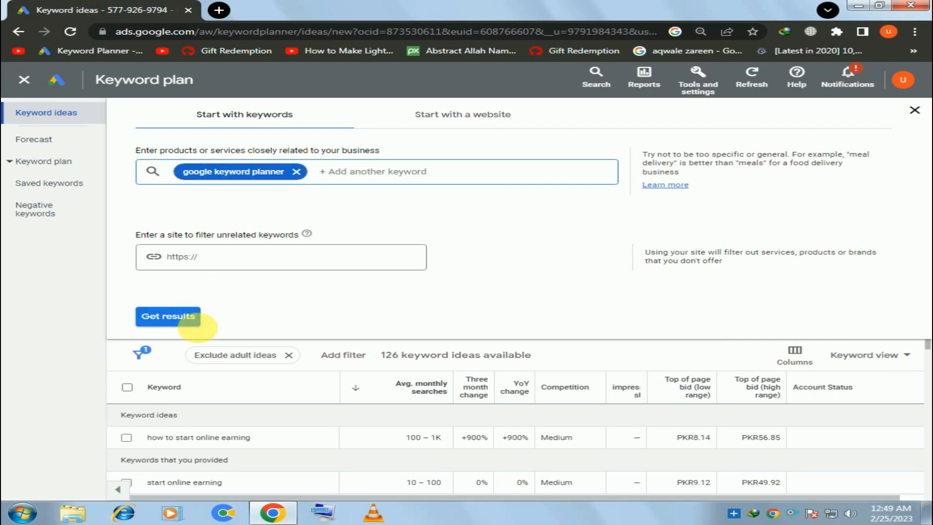
click(181, 319)
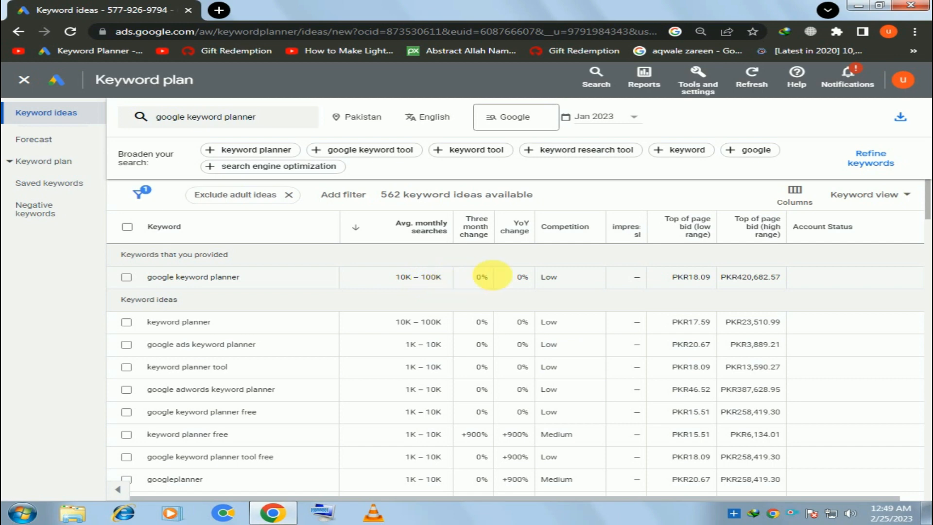
Step: Examine the competition, low and high top of page bids, and average monthly searches for "google keyword planner"
drag(546, 277, 558, 278)
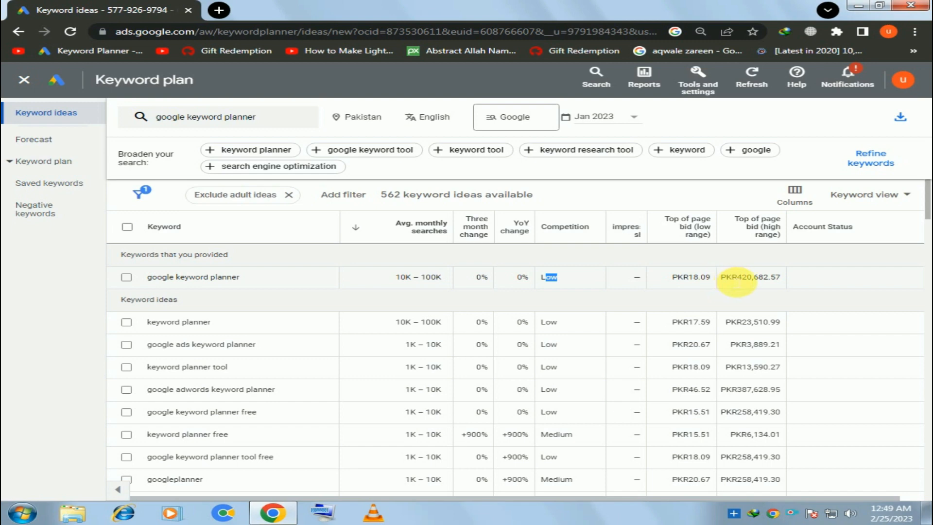
drag(736, 277, 767, 278)
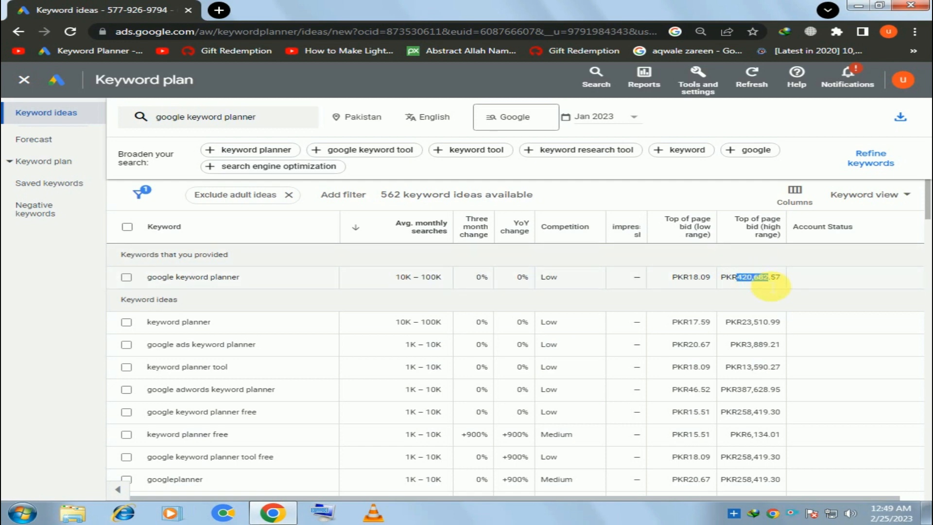
drag(687, 277, 699, 277)
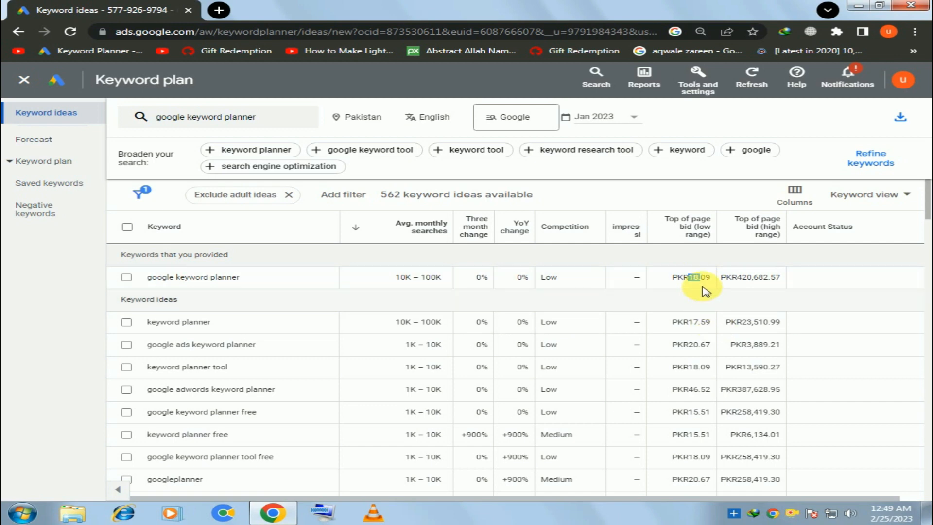
click(698, 284)
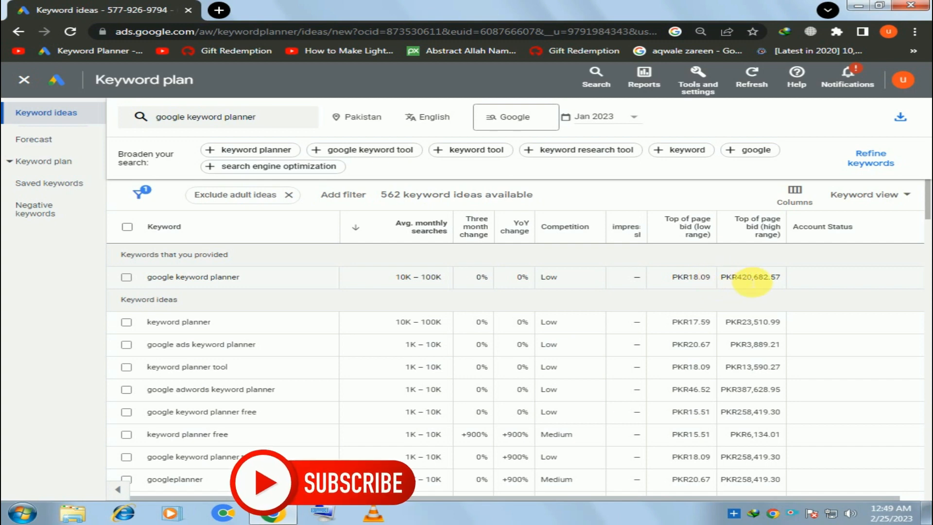
drag(767, 279, 734, 280)
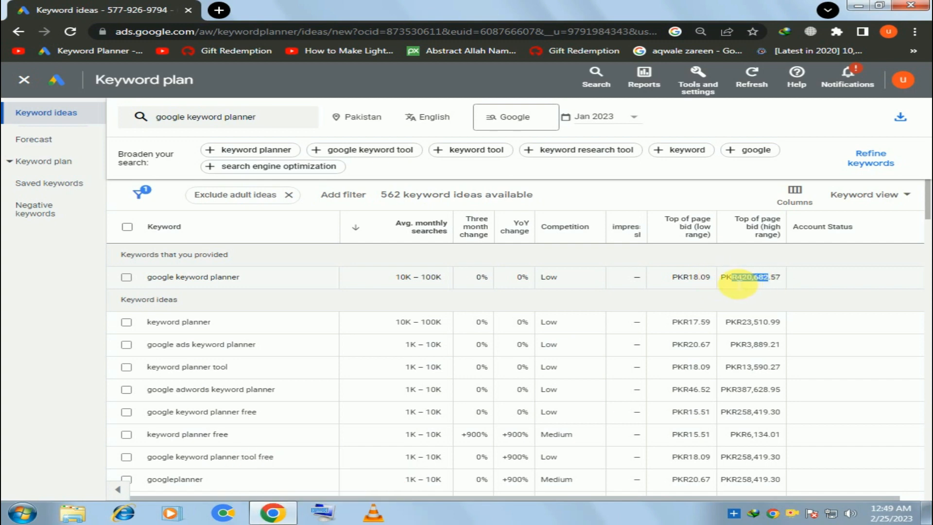
click(561, 285)
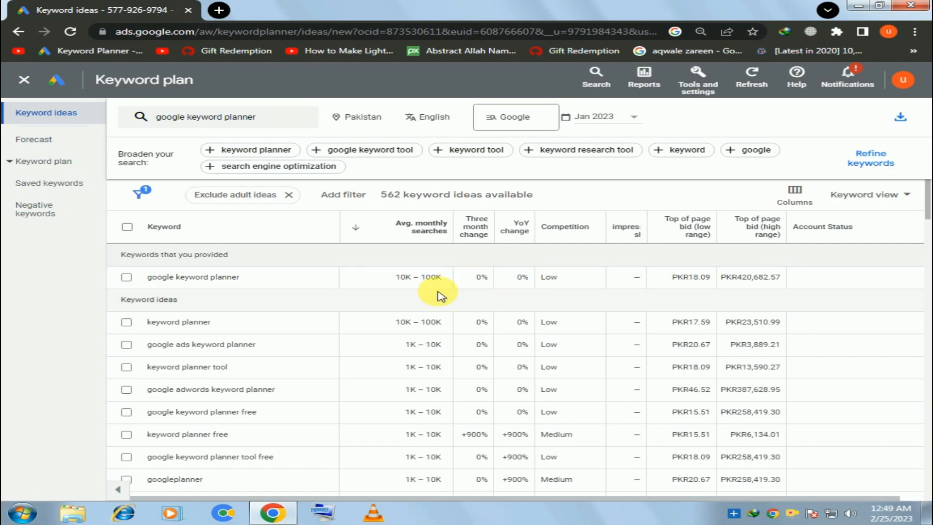
double_click(428, 278)
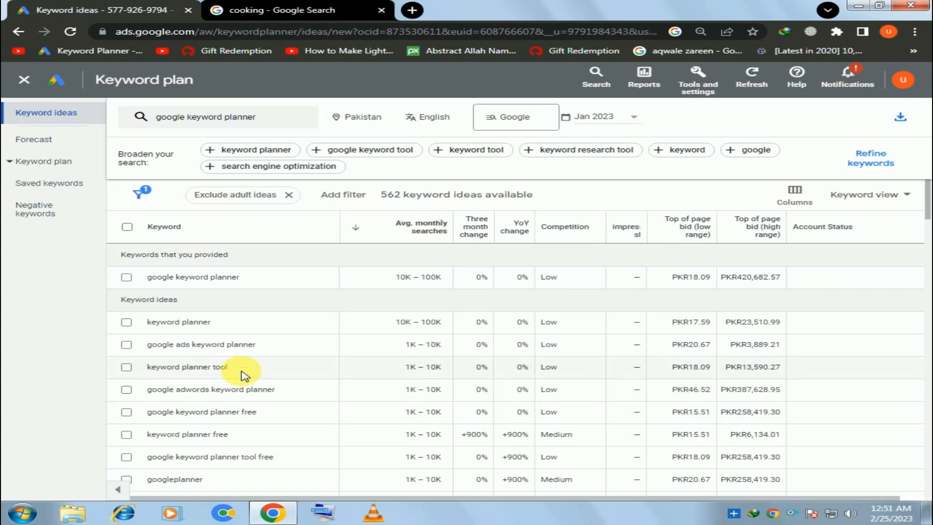
Step: Replace the searched keyword with "cooking" and get its keyword ideas
click(238, 116)
click(300, 173)
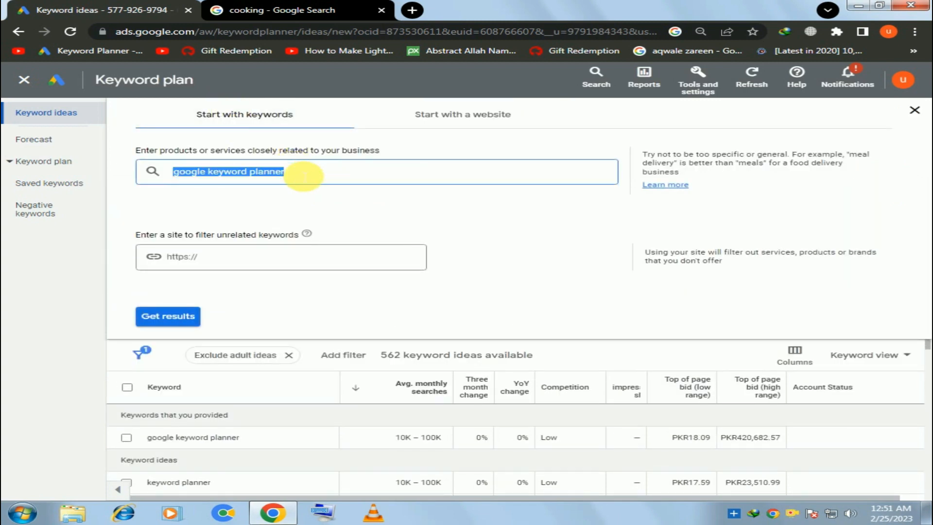
text(cooking)
click(168, 316)
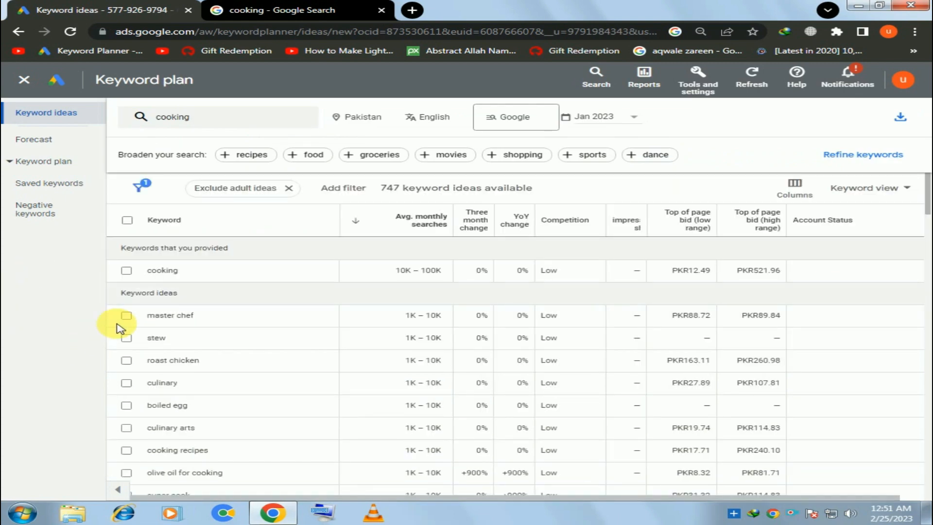
Step: Examine the monthly searches, competition and top of page bids for "cooking", plus the searches and low-range bid for "master chef"
double_click(163, 271)
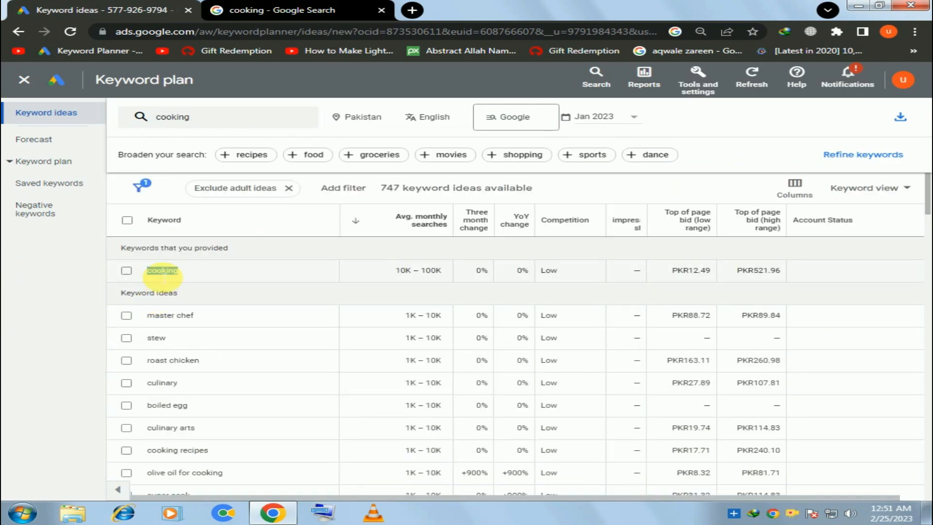
click(422, 277)
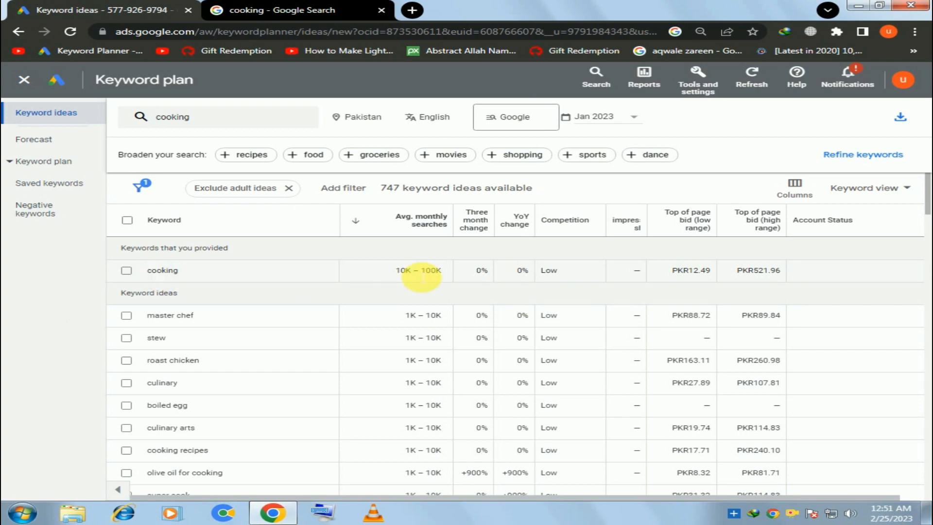
double_click(434, 278)
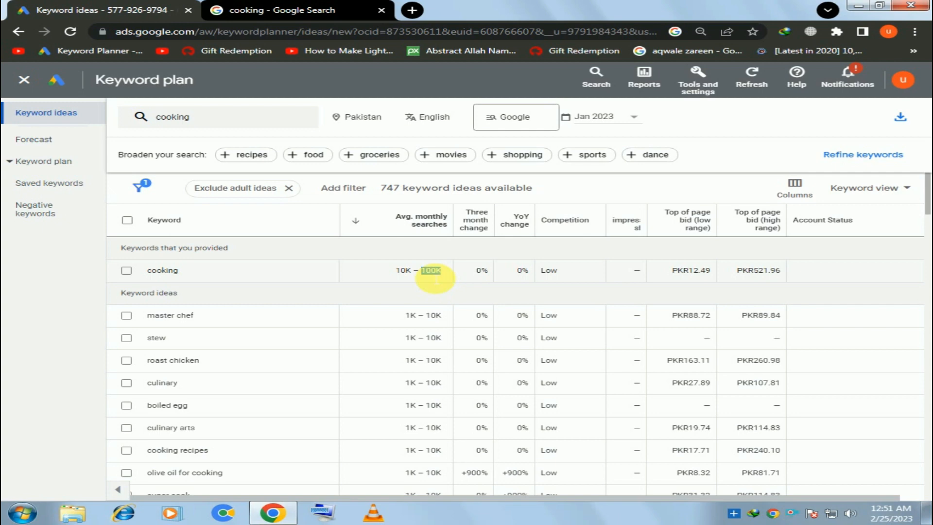
double_click(550, 275)
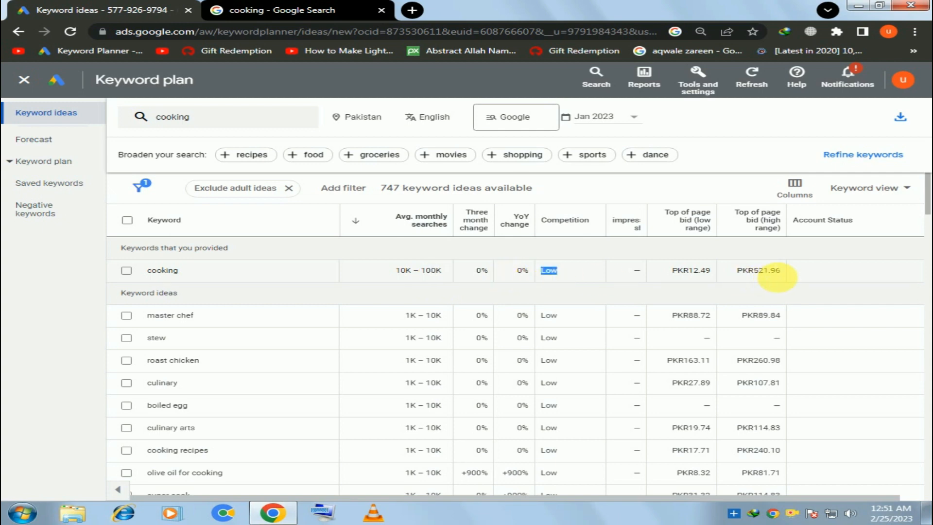
double_click(771, 274)
double_click(704, 273)
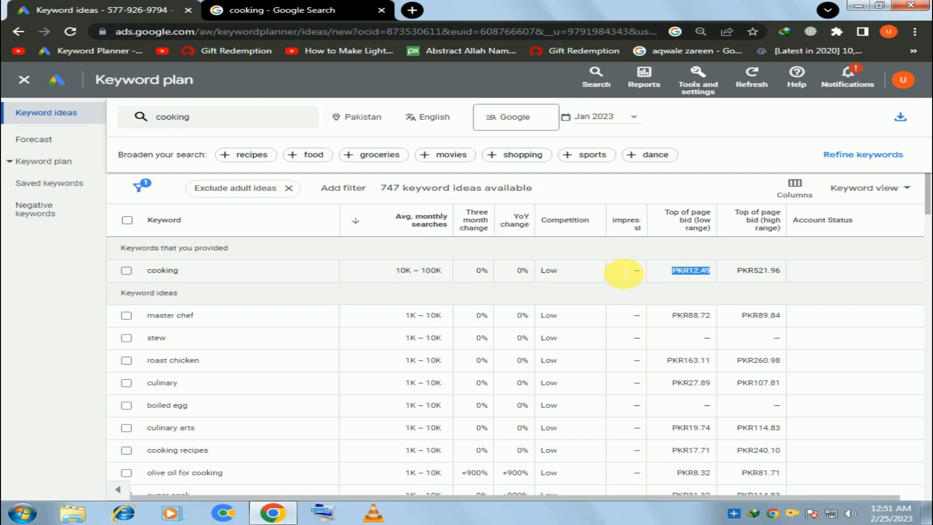
double_click(169, 321)
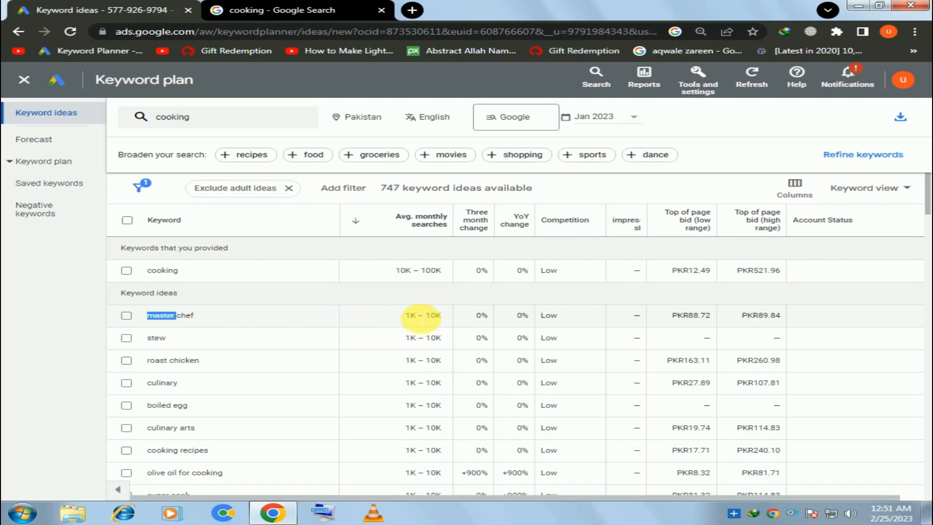
double_click(408, 316)
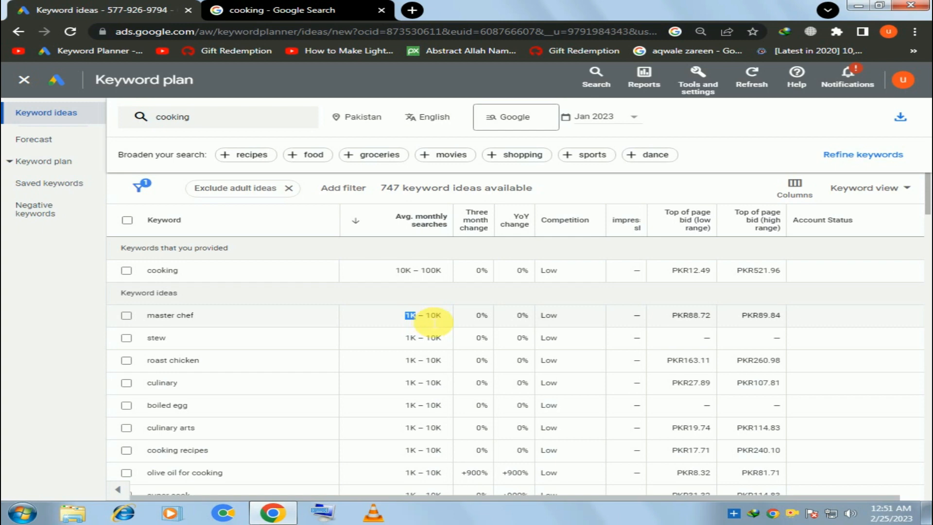
click(693, 320)
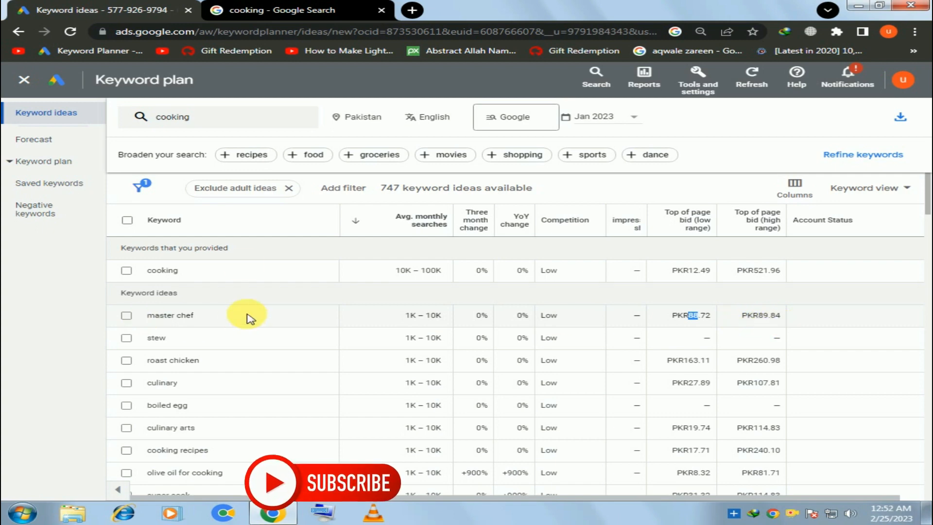
Step: Replace the searched keyword with "cooking recipes", get its keyword ideas, and check that keyword's high-range top of page bid
click(180, 119)
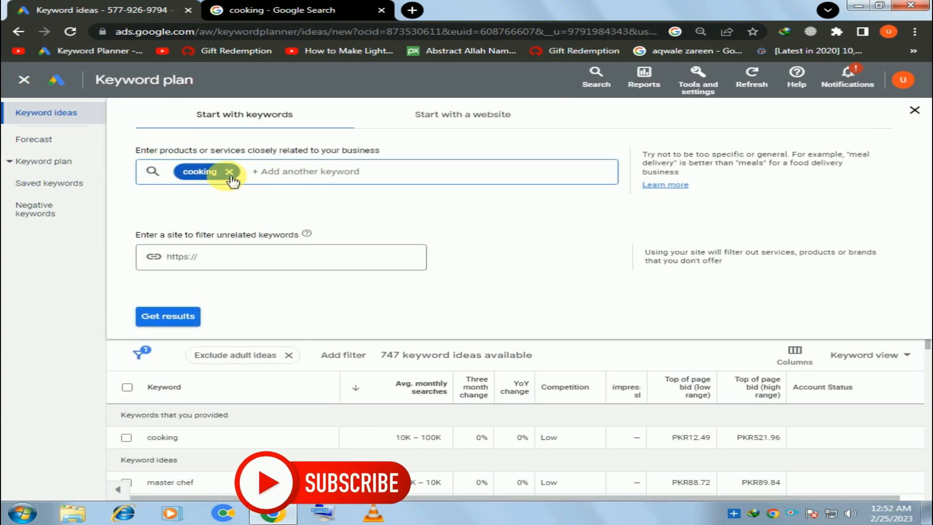
click(228, 171)
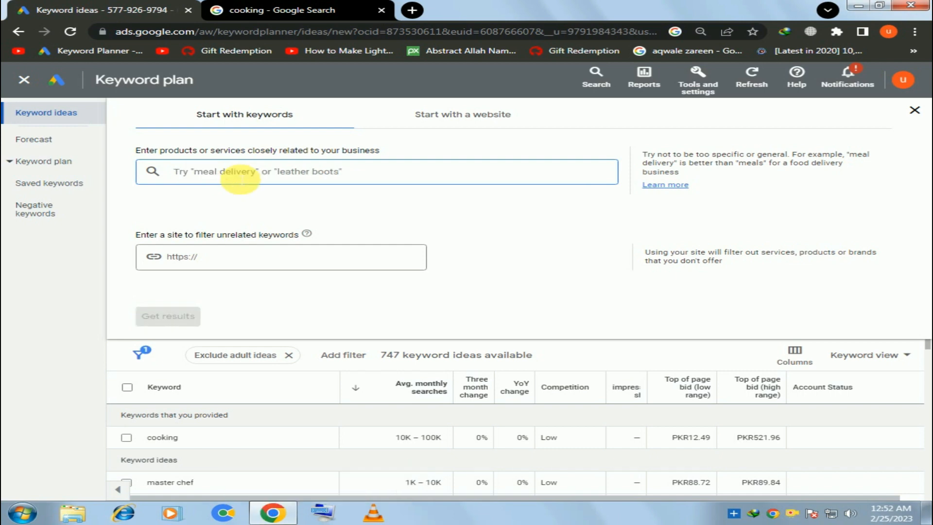
text(cooking re)
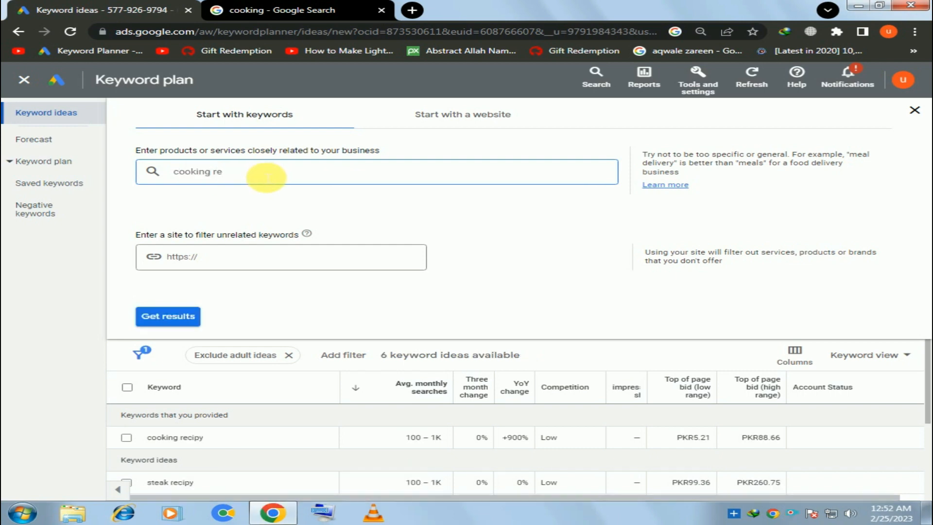
text(cipes)
key(Return)
click(175, 317)
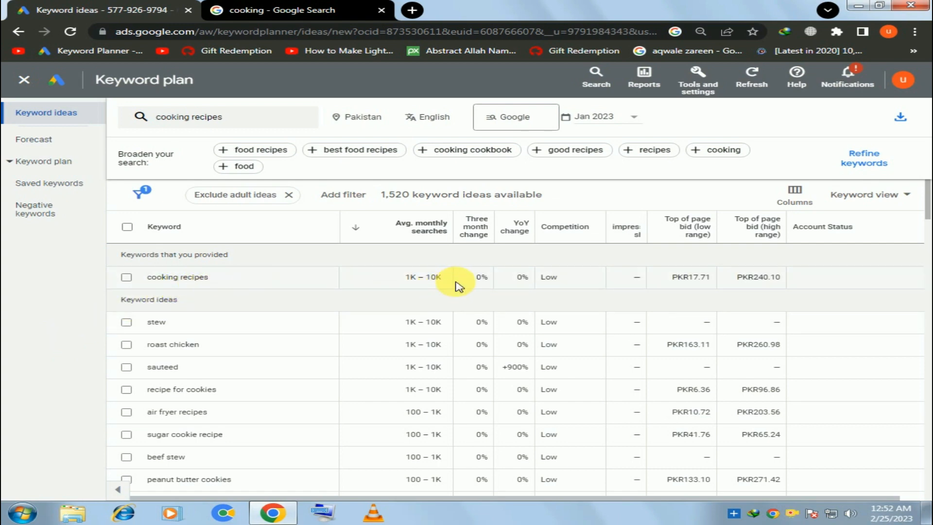
double_click(762, 278)
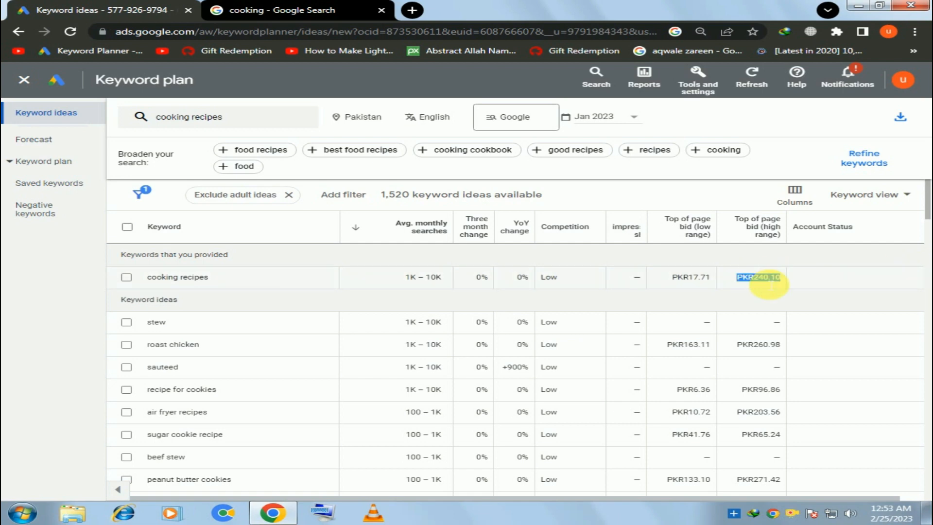
Step: Sort the "cooking recipes" keyword ideas in turn by high-range top of page bid, low-range bid and average monthly searches
click(763, 235)
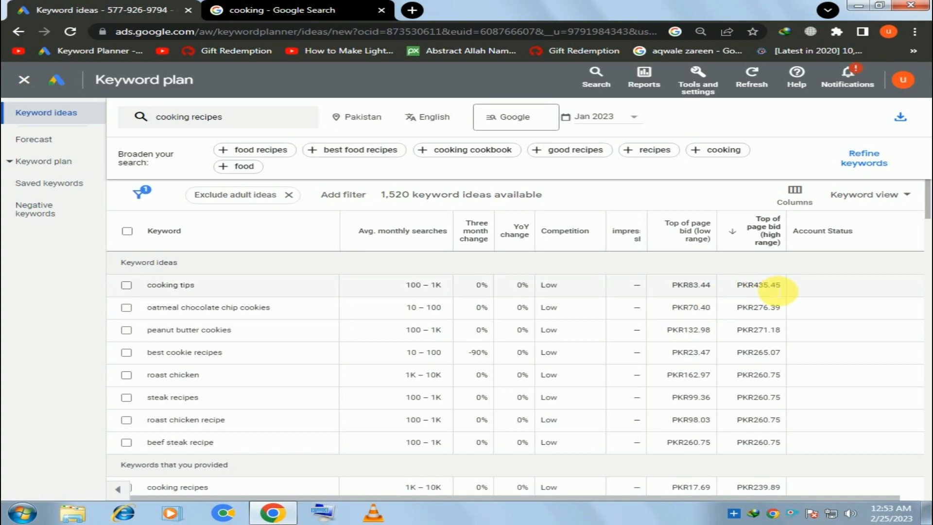
drag(755, 291, 768, 292)
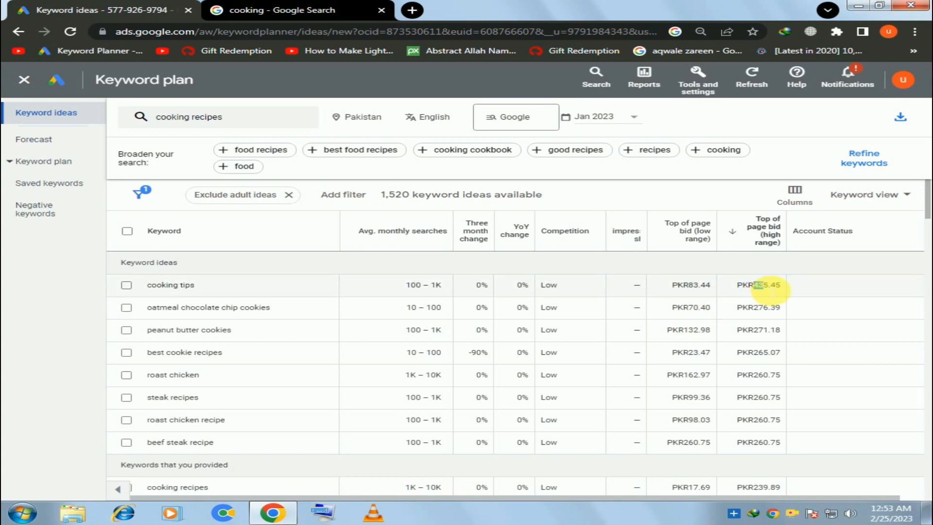
click(677, 232)
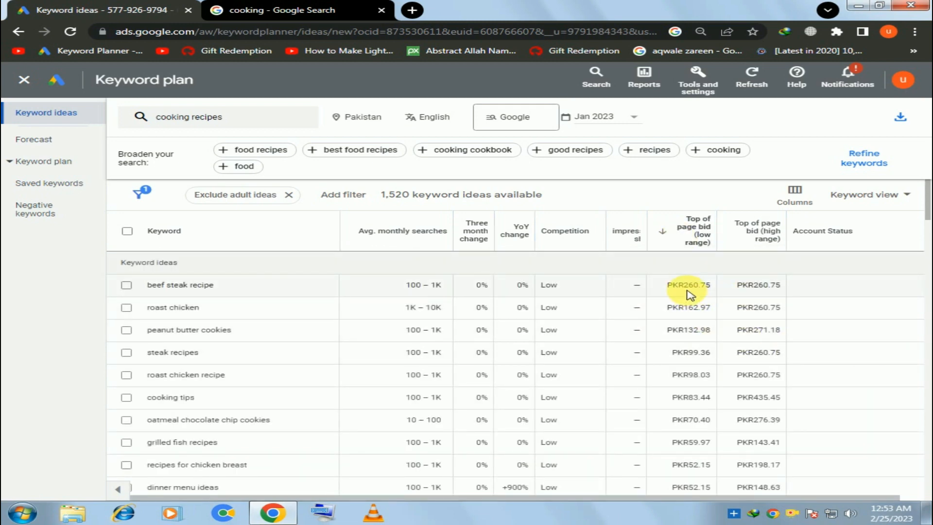
click(434, 231)
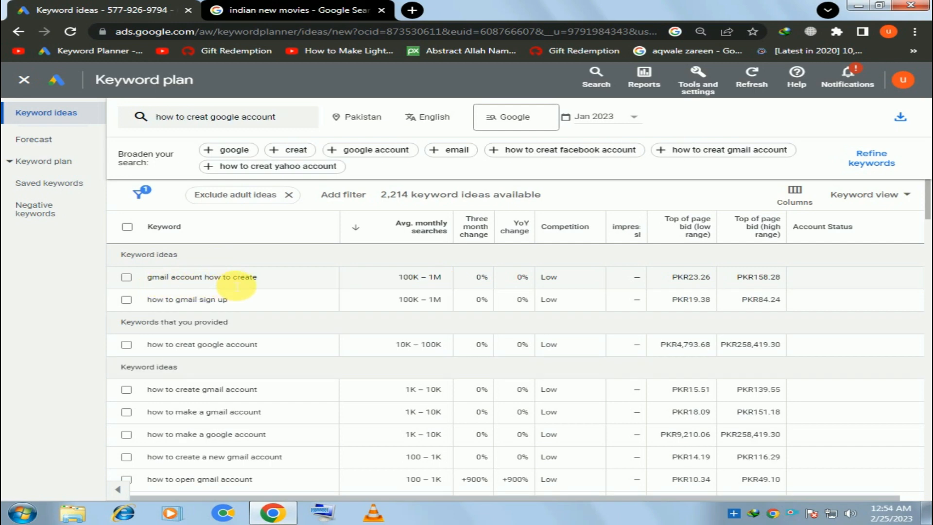
Step: Widen the Keyword column and check the competition for "gmail account how to create" and "how to gmail sign up"
drag(341, 228, 396, 237)
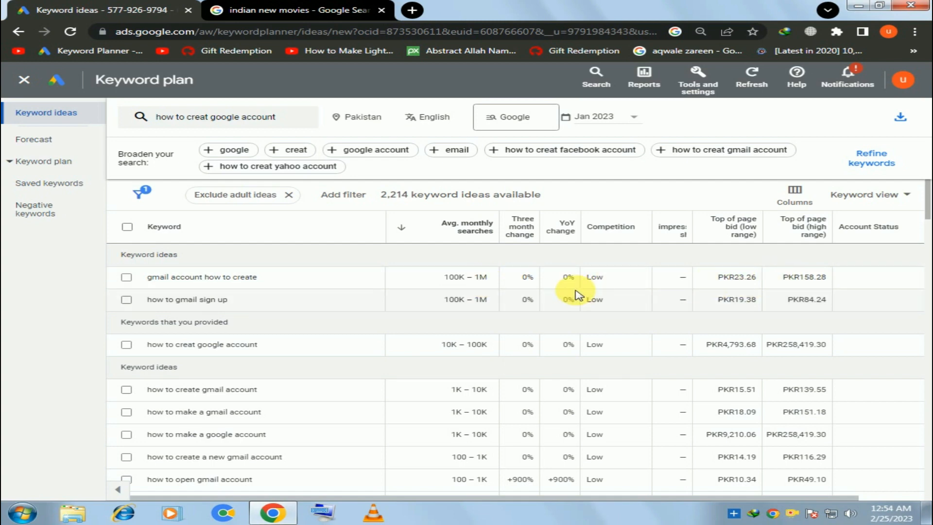
double_click(594, 277)
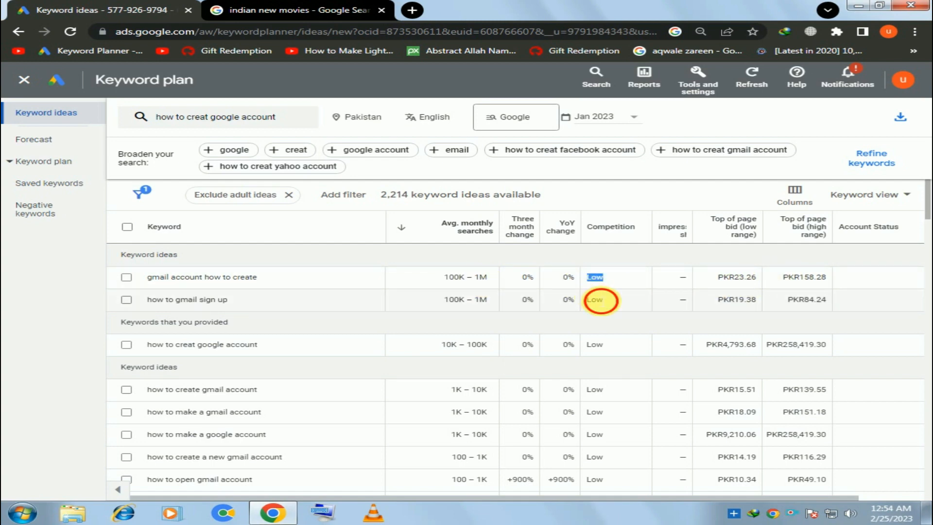
double_click(595, 300)
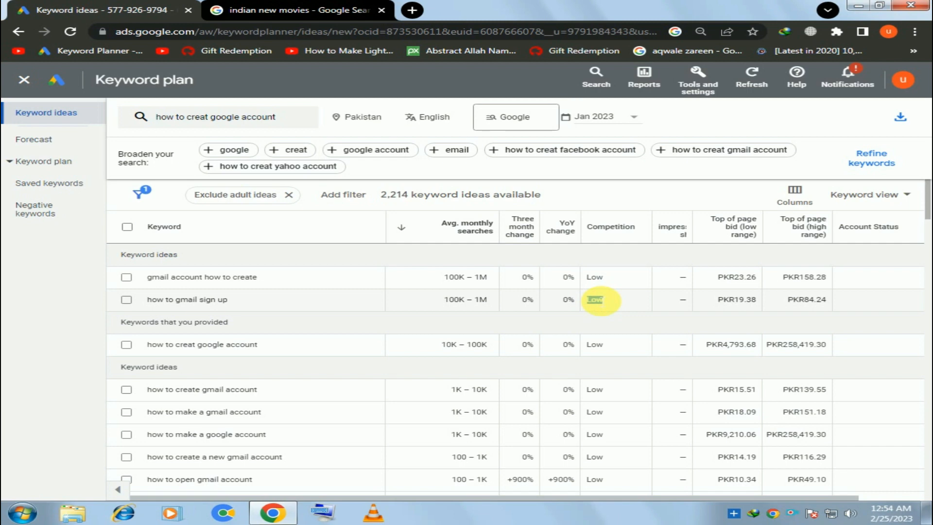
Step: Check the high-range top of page bid for the keyword idea "how to make a google account"
click(203, 277)
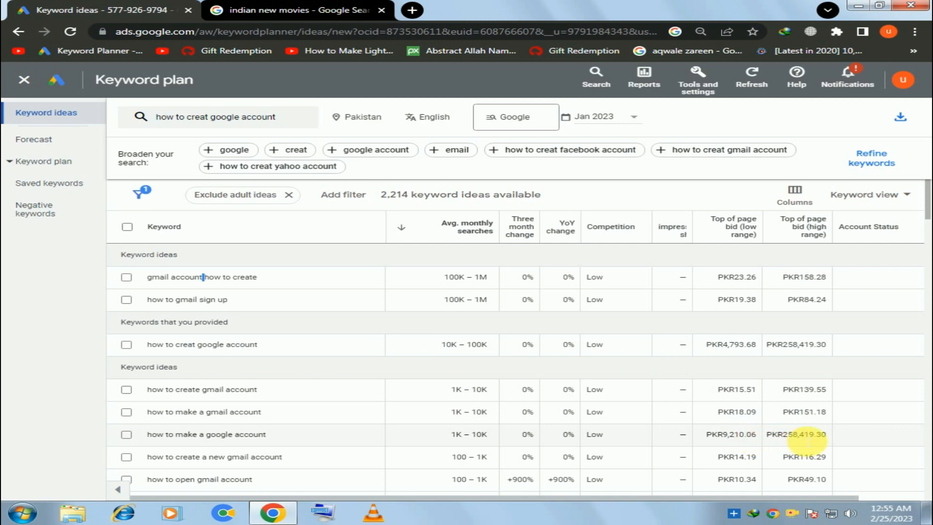
drag(814, 435, 783, 436)
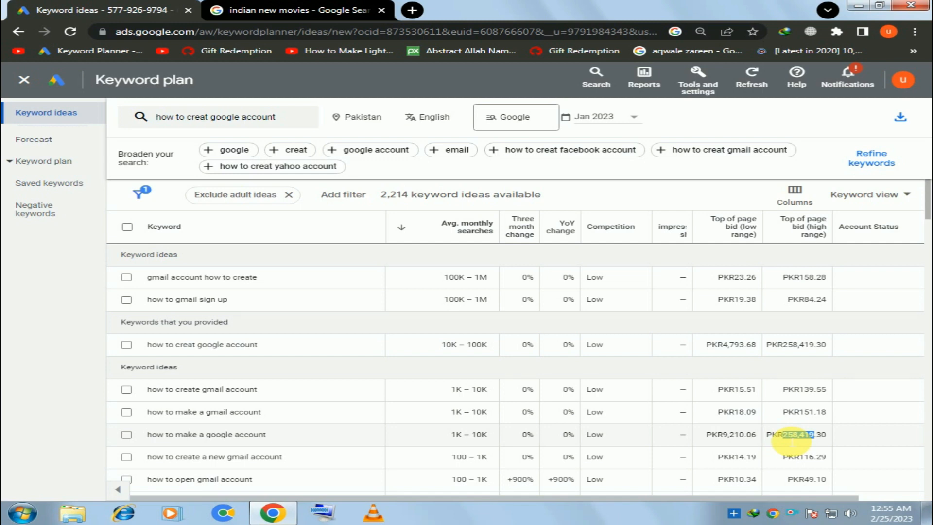
click(793, 440)
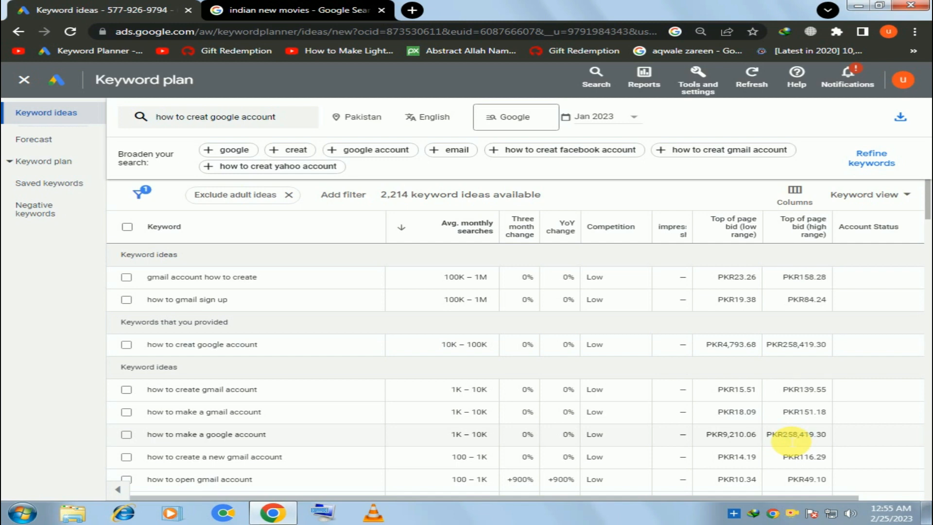